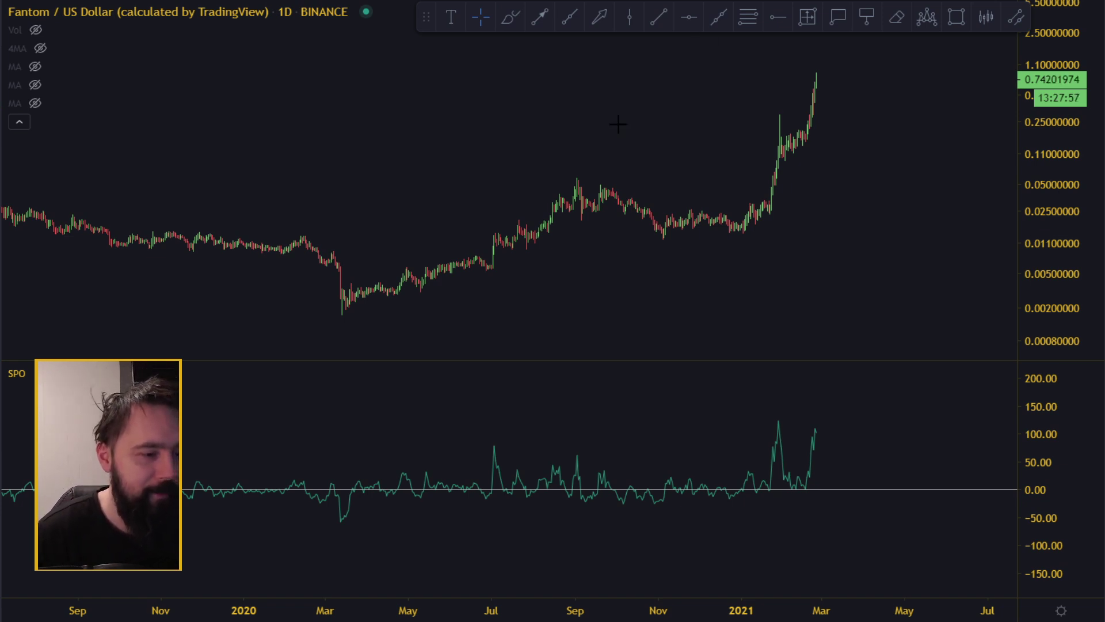
Step: Examine Fantom's full daily price history since mid-2019 together with the SPO oscillator, including the latest rally
drag(706, 361, 702, 386)
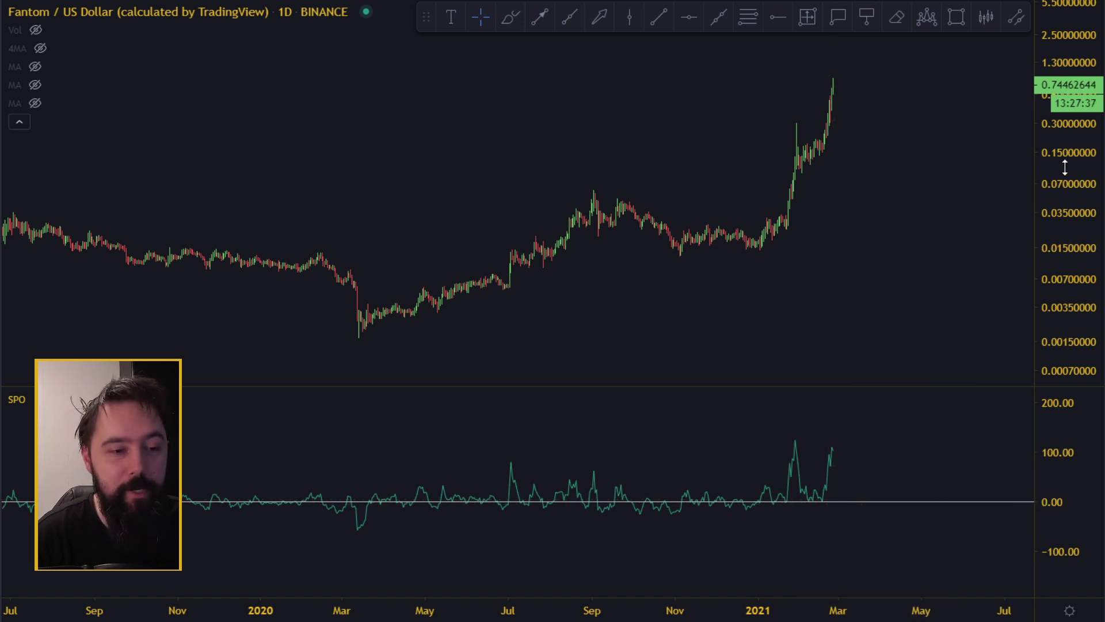
drag(1065, 171, 1021, 227)
scroll(868, 267, down, 5)
drag(955, 273, 919, 275)
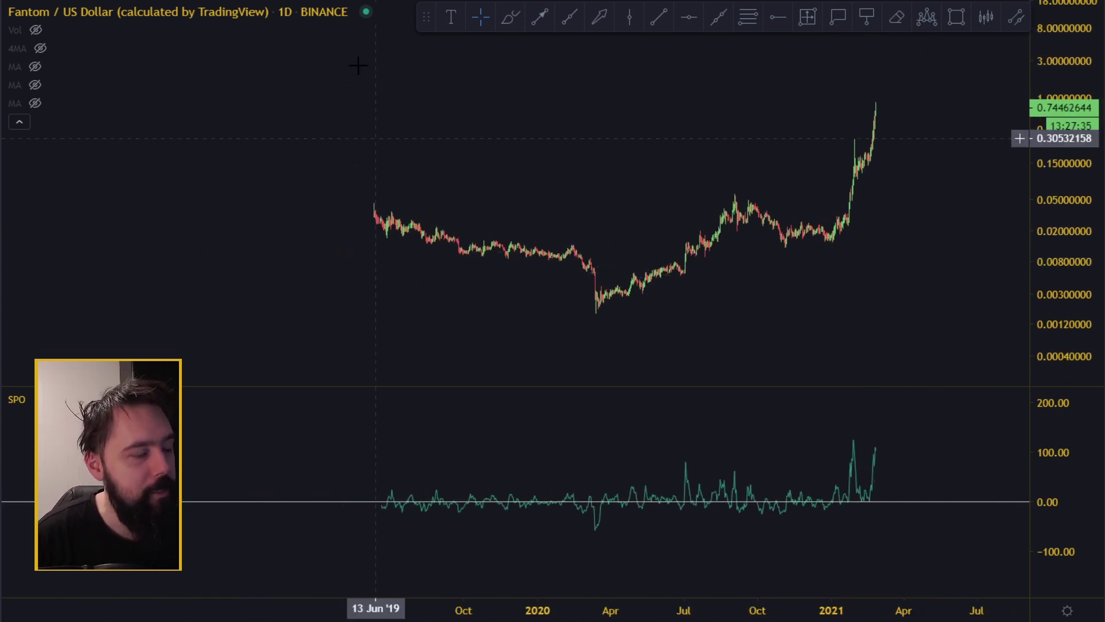
drag(841, 282, 819, 298)
scroll(778, 300, up, 2)
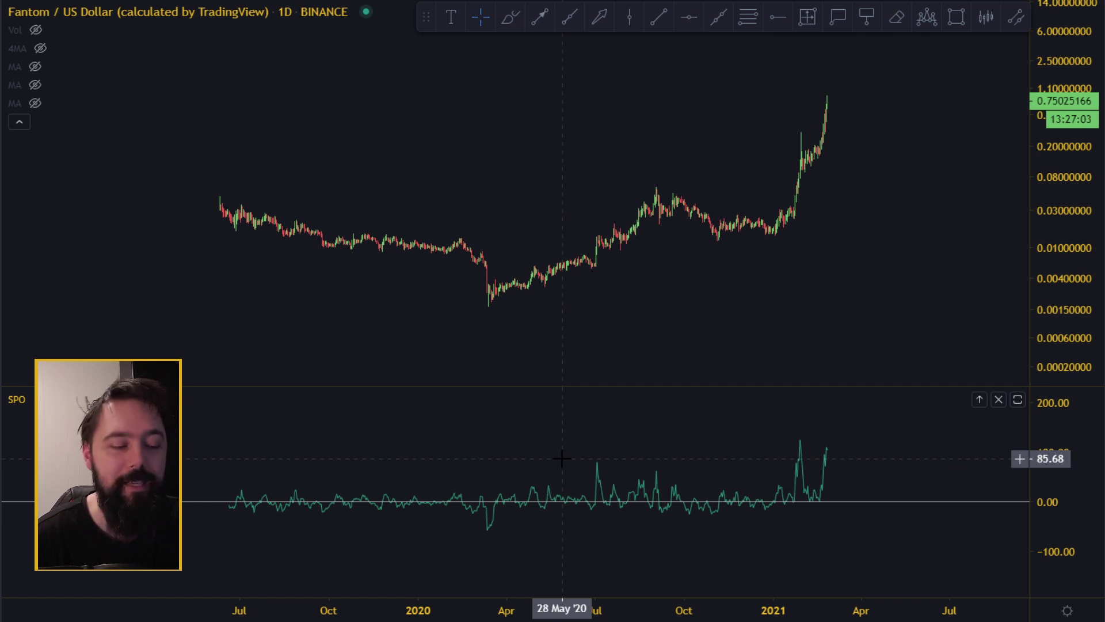
scroll(563, 459, up, 2)
drag(662, 321, 838, 292)
scroll(844, 291, up, 3)
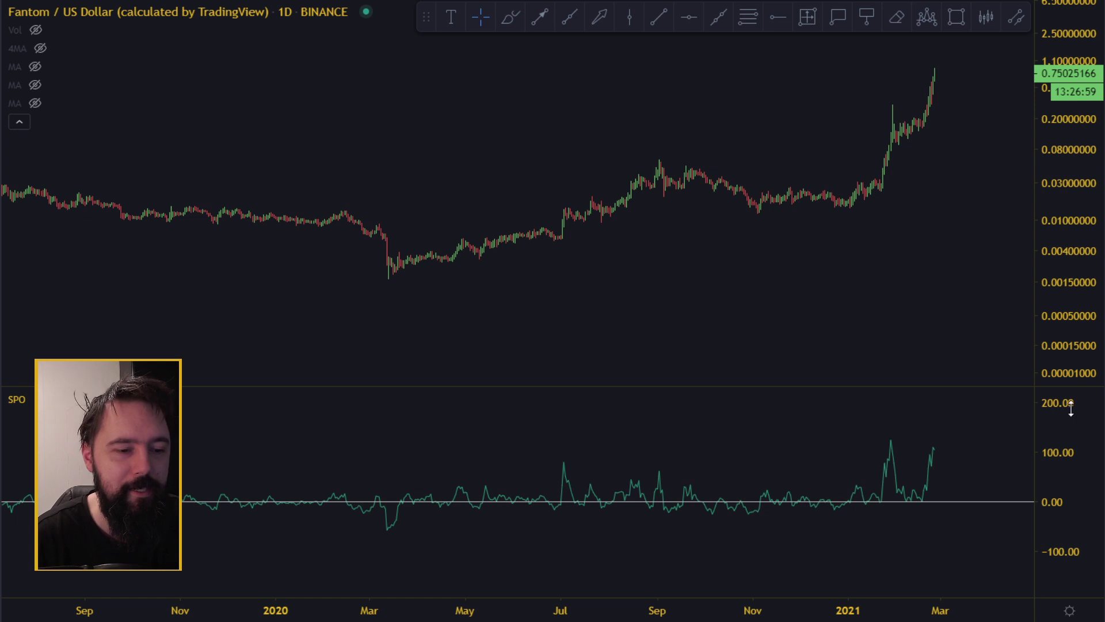
Step: Enlarge the SPO oscillator pane and stretch the price scale around the mid-2020 candles
drag(1025, 386, 1025, 281)
drag(1065, 188, 1041, 109)
drag(966, 156, 939, 191)
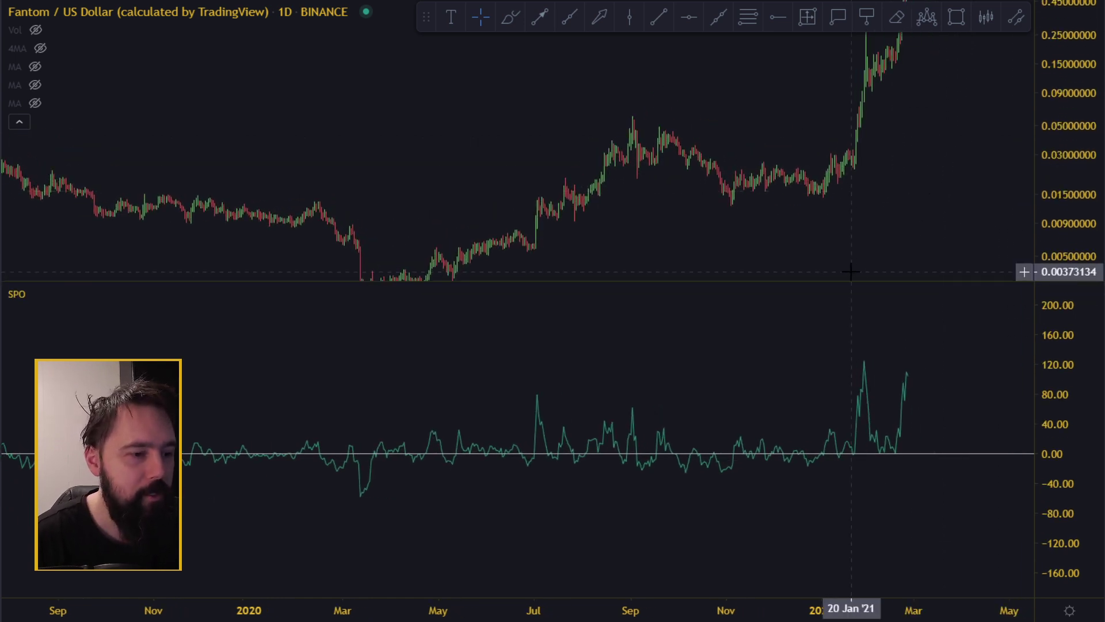
drag(851, 281, 846, 338)
Step: Mark the early July 2020 price surge with a near-vertical arrow pointing down at its top
click(599, 16)
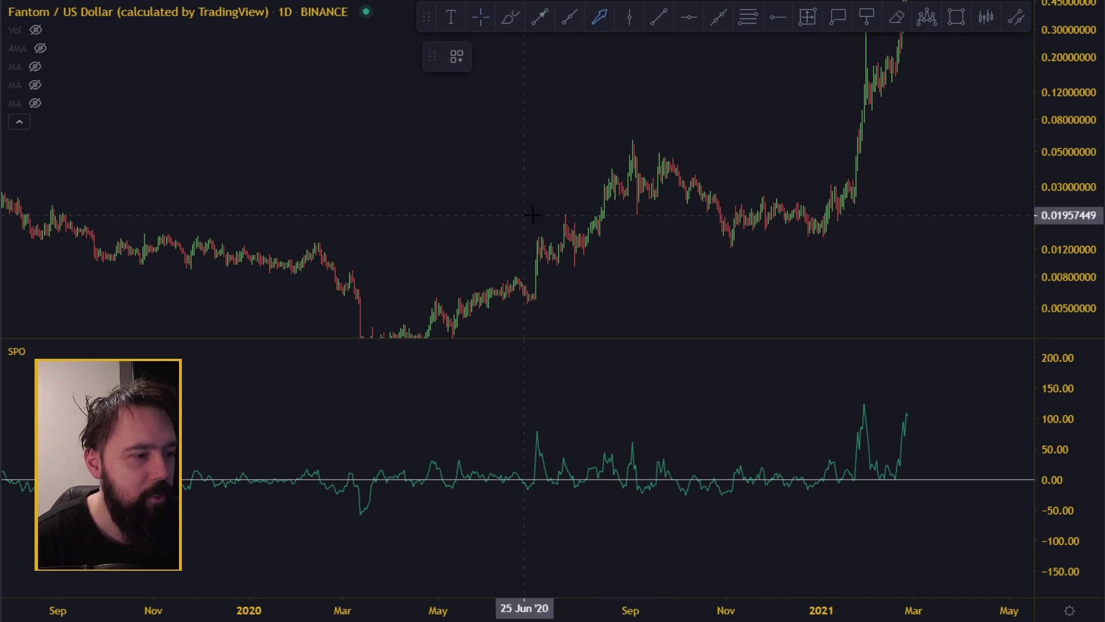
click(540, 191)
key(Escape)
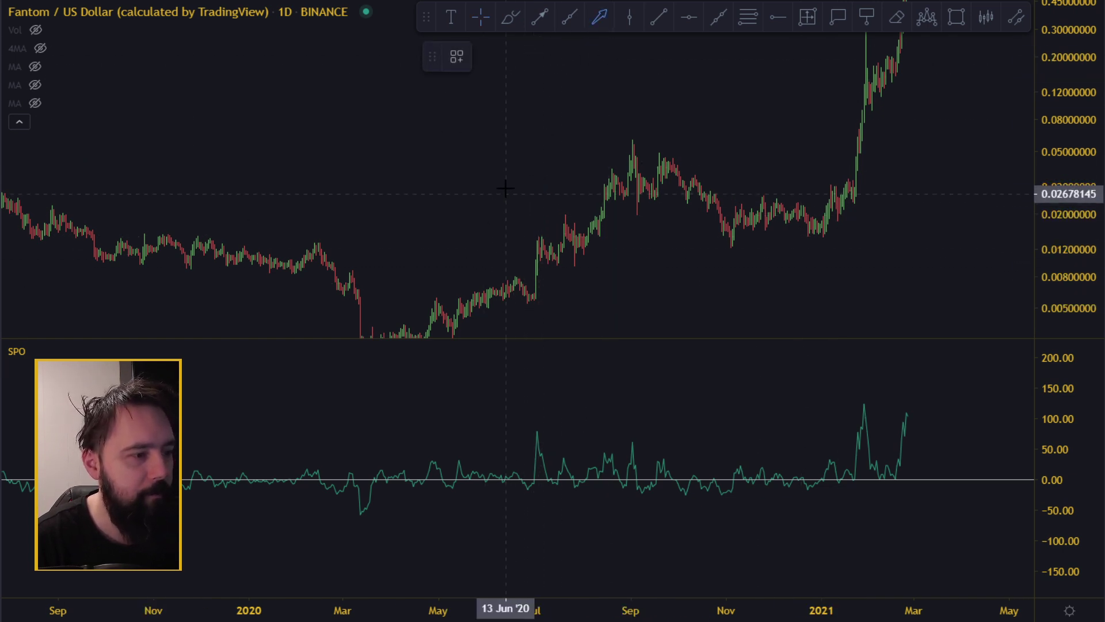
click(506, 189)
click(537, 235)
drag(506, 188, 532, 173)
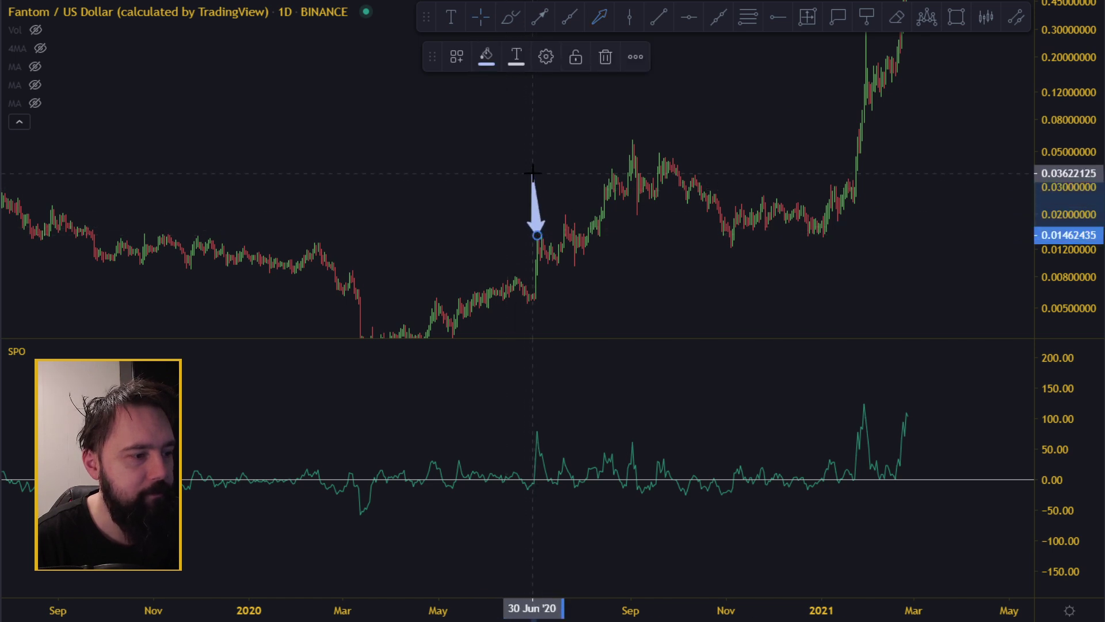
Step: Add a matching downward arrow above the early July 2020 spike in the SPO oscillator
click(531, 396)
click(537, 377)
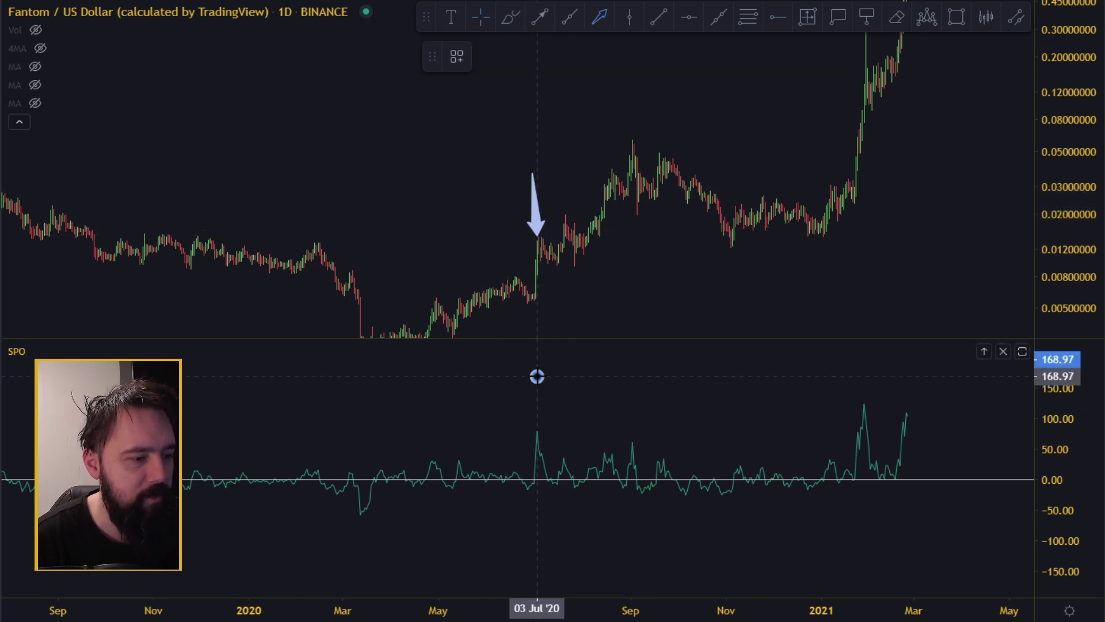
click(537, 413)
click(607, 413)
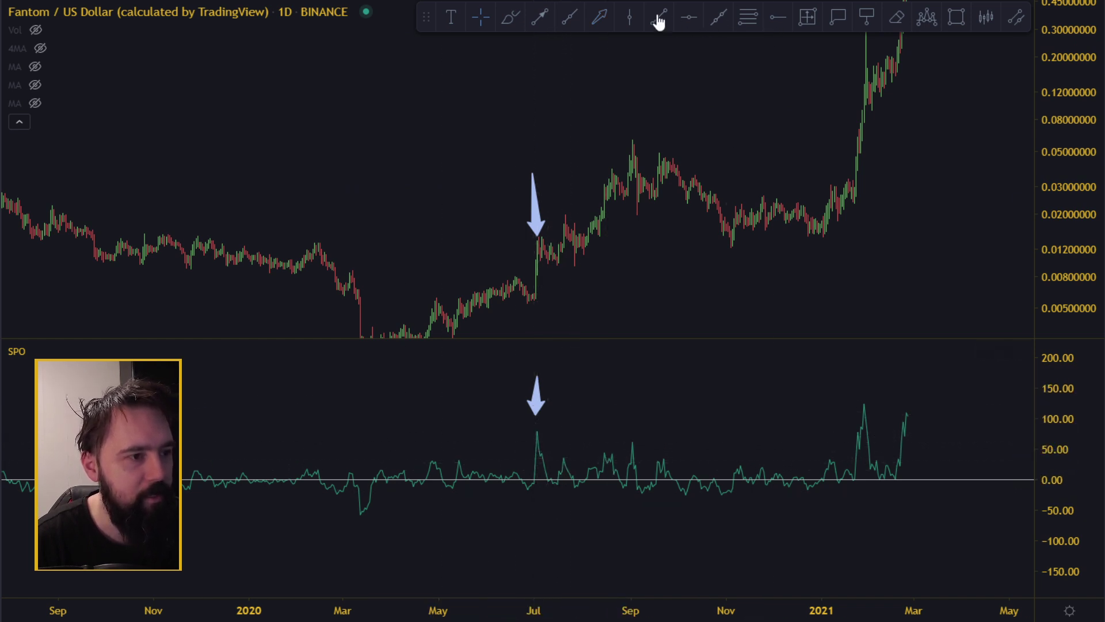
Step: Place a horizontal line at about 42.5 across the SPO oscillator
click(689, 17)
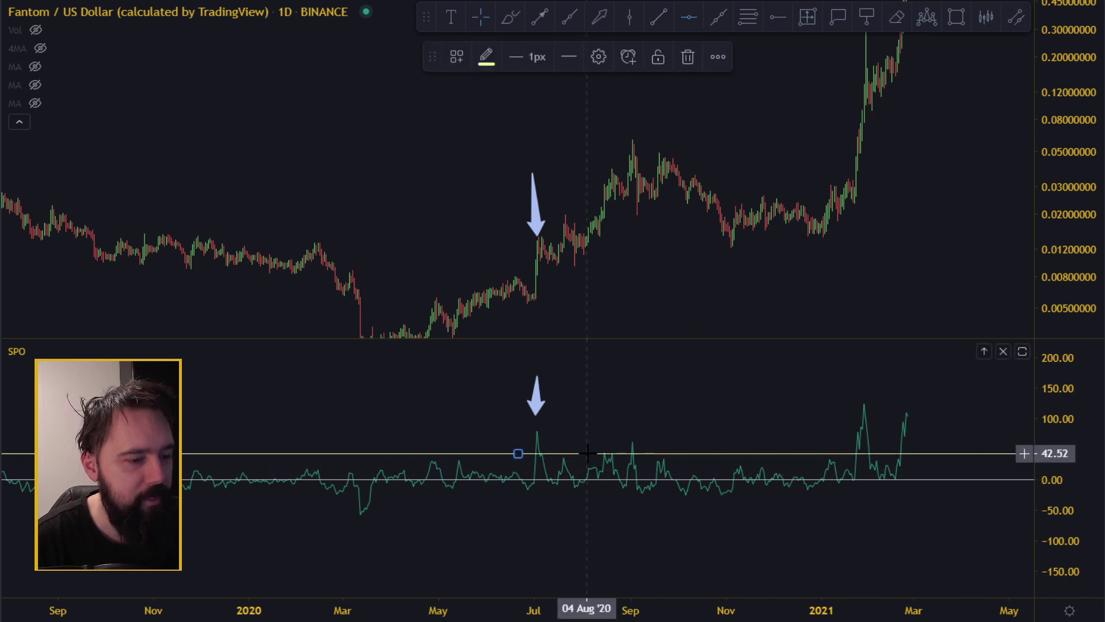
click(587, 454)
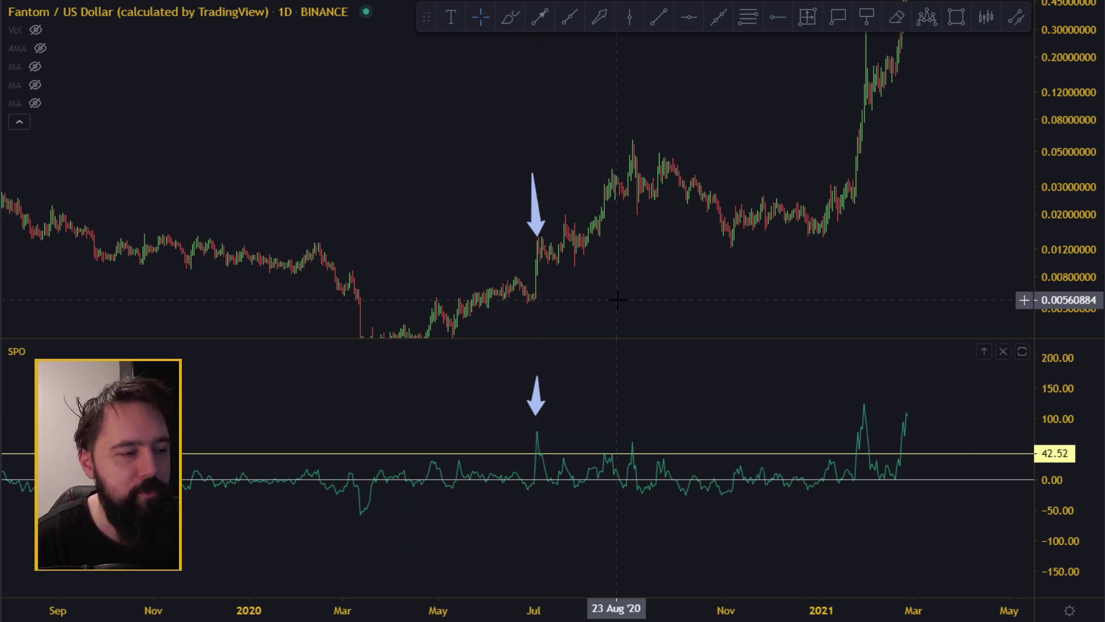
Step: Examine how price behaved around each SPO peak above the horizontal line, from July 2020 to February 2021
drag(635, 275, 739, 265)
scroll(720, 265, up, 5)
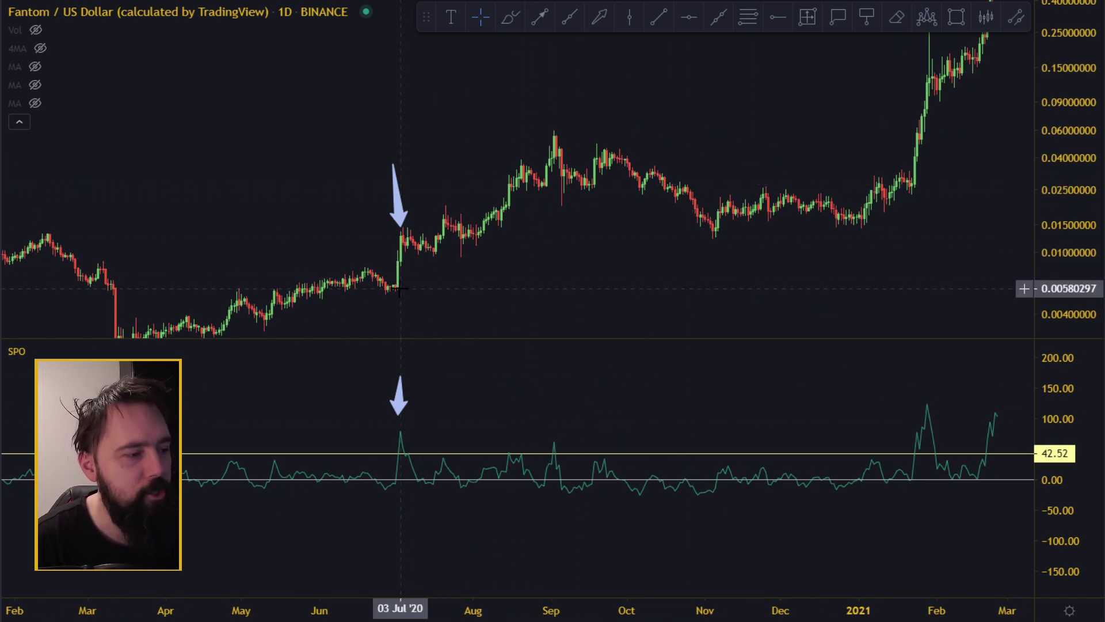
click(401, 228)
click(399, 253)
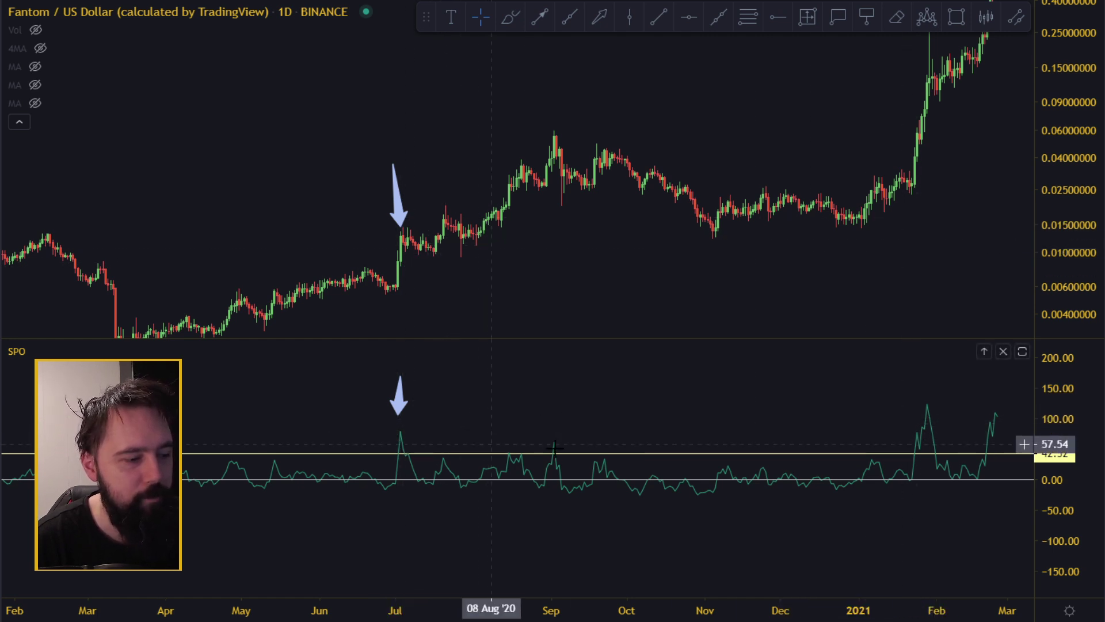
drag(630, 256, 649, 256)
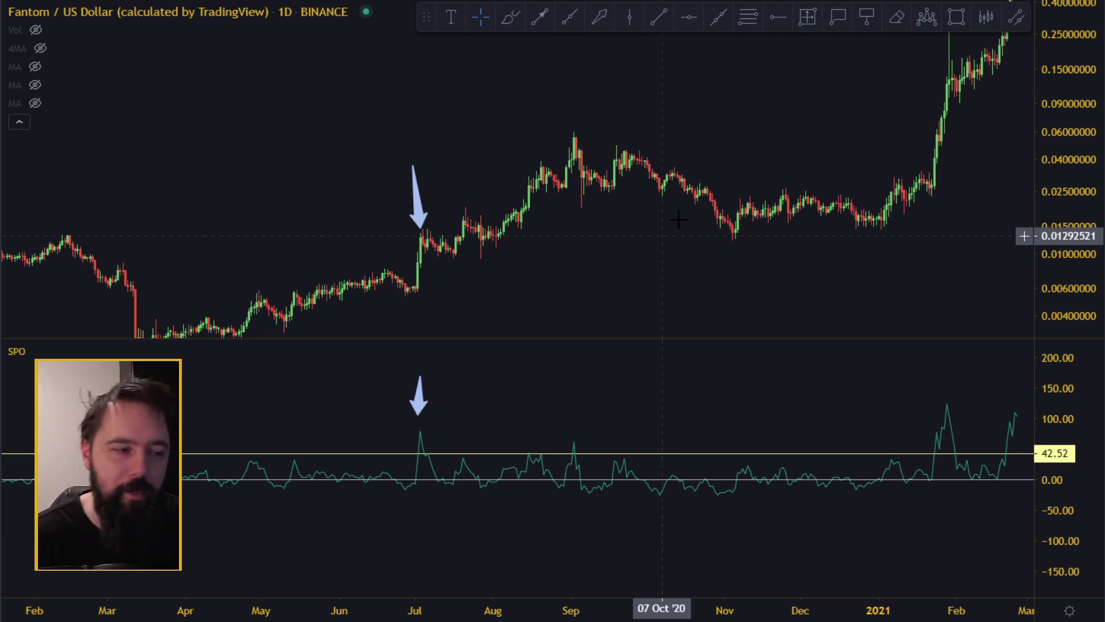
scroll(839, 216, down, 3)
scroll(845, 214, up, 4)
drag(1070, 170, 671, 134)
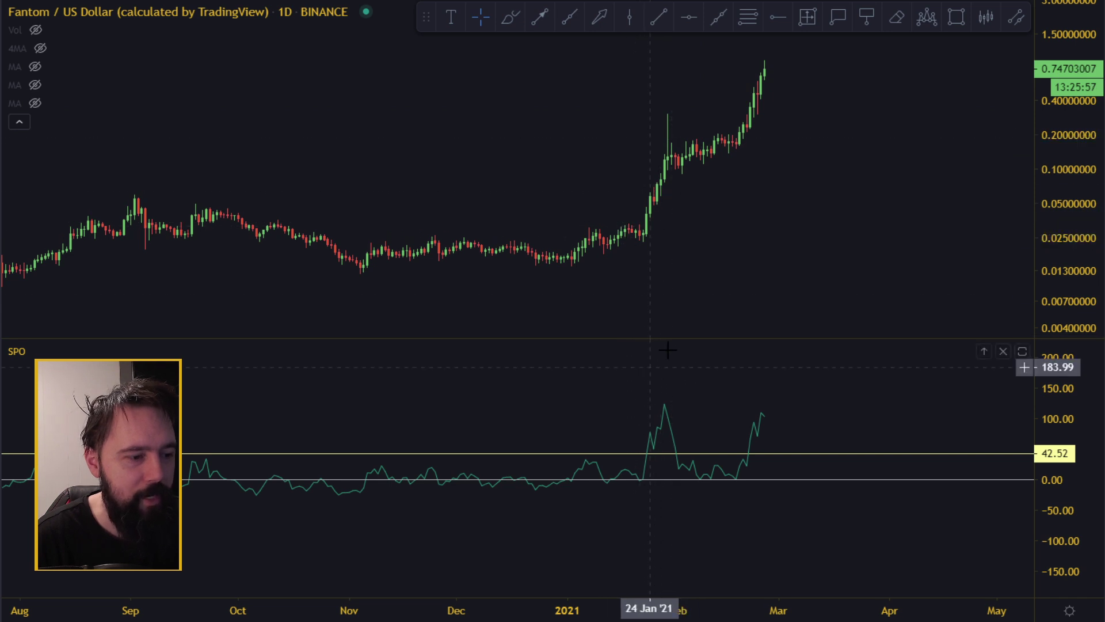
scroll(665, 352, down, 5)
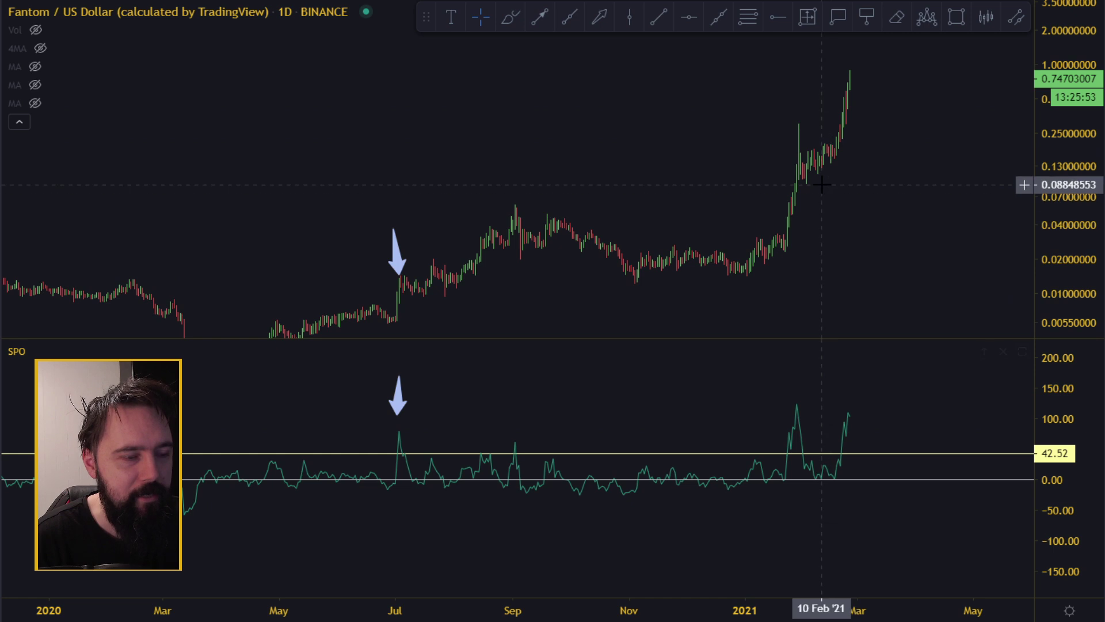
Step: Show the first hidden MA on the price chart and examine the February 2021 candles against it
scroll(821, 184, up, 2)
click(35, 66)
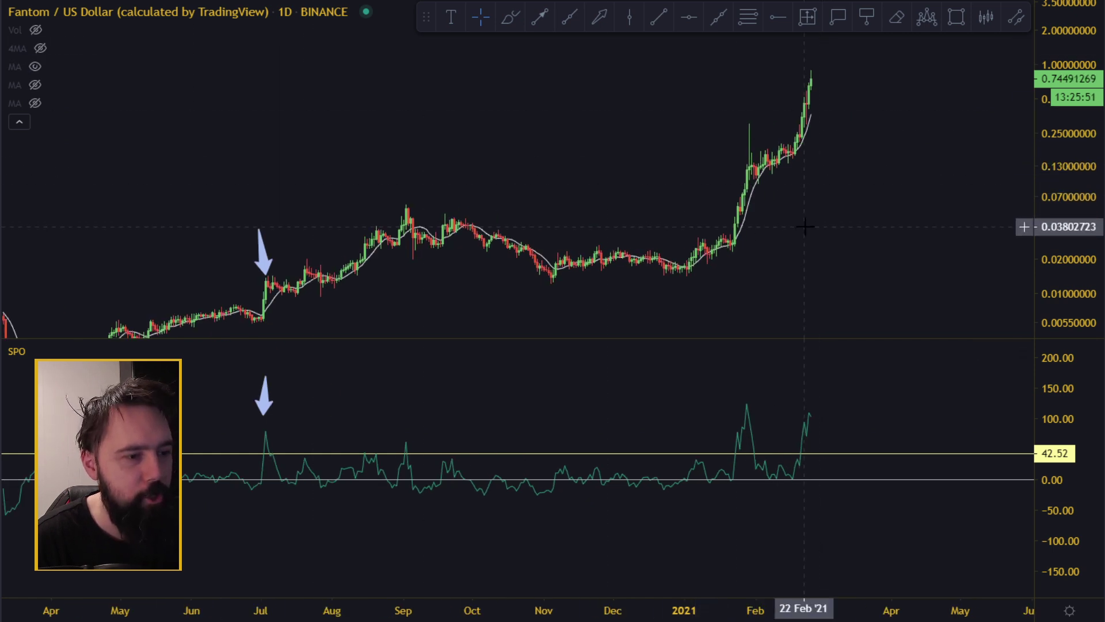
scroll(805, 226, up, 2)
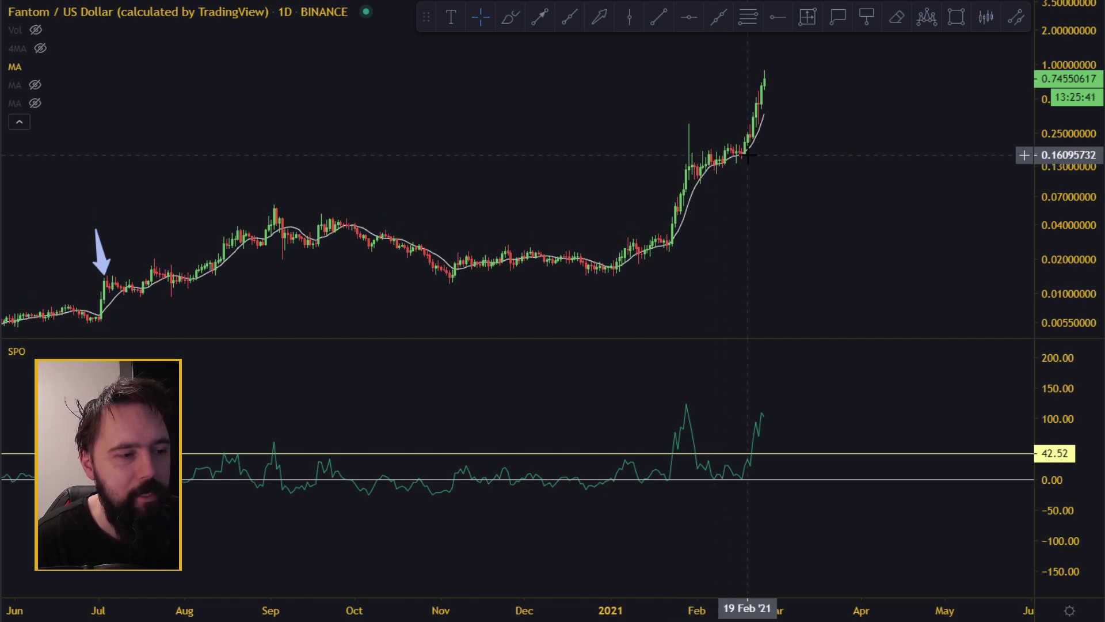
drag(712, 160, 677, 167)
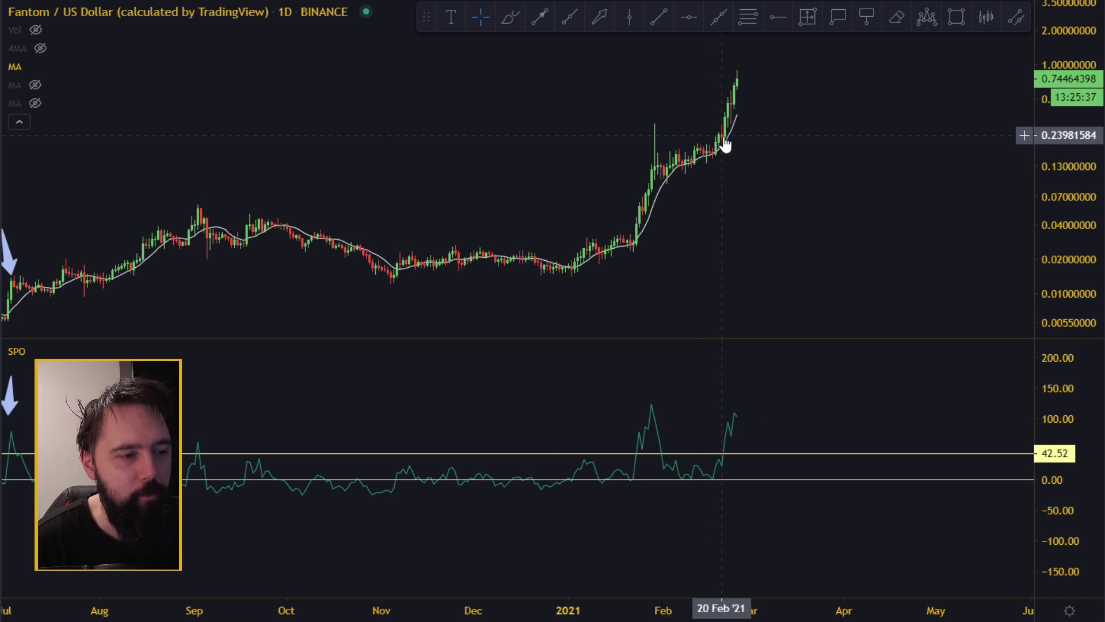
scroll(908, 254, up, 1)
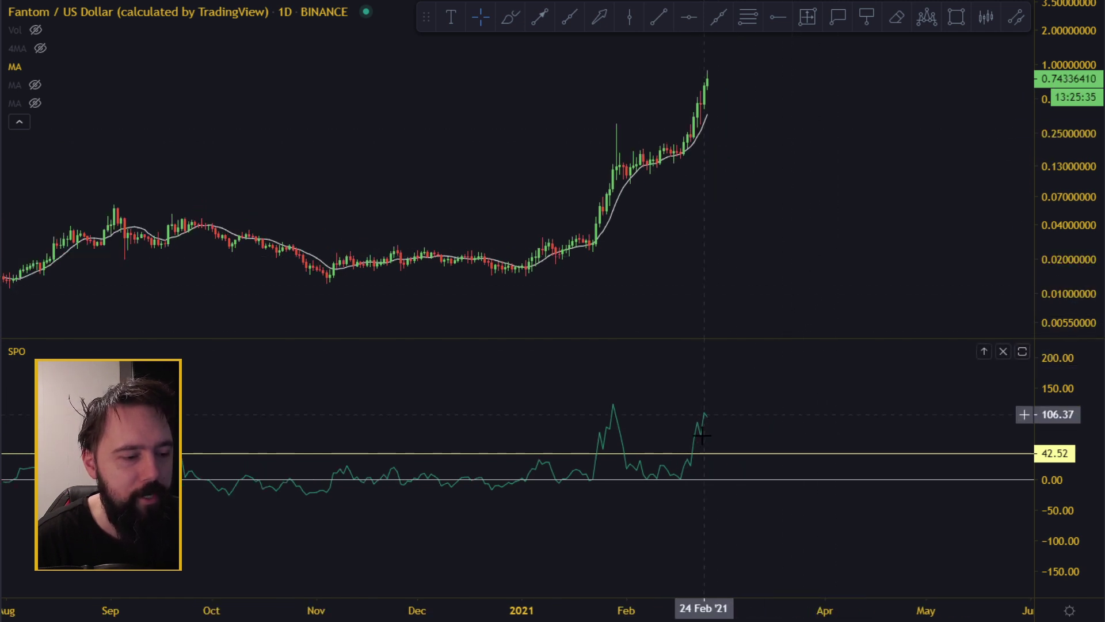
drag(757, 398, 820, 379)
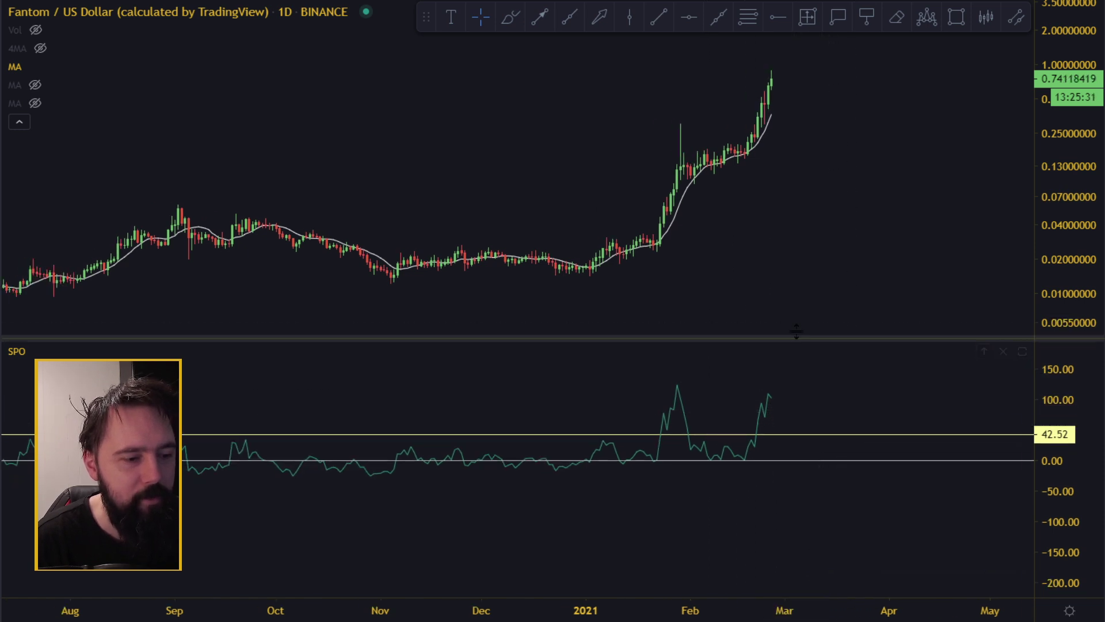
Step: Enlarge the SPO pane, shift its plot downward, and compress the price scale to leave headroom above the latest candles
drag(797, 338, 797, 298)
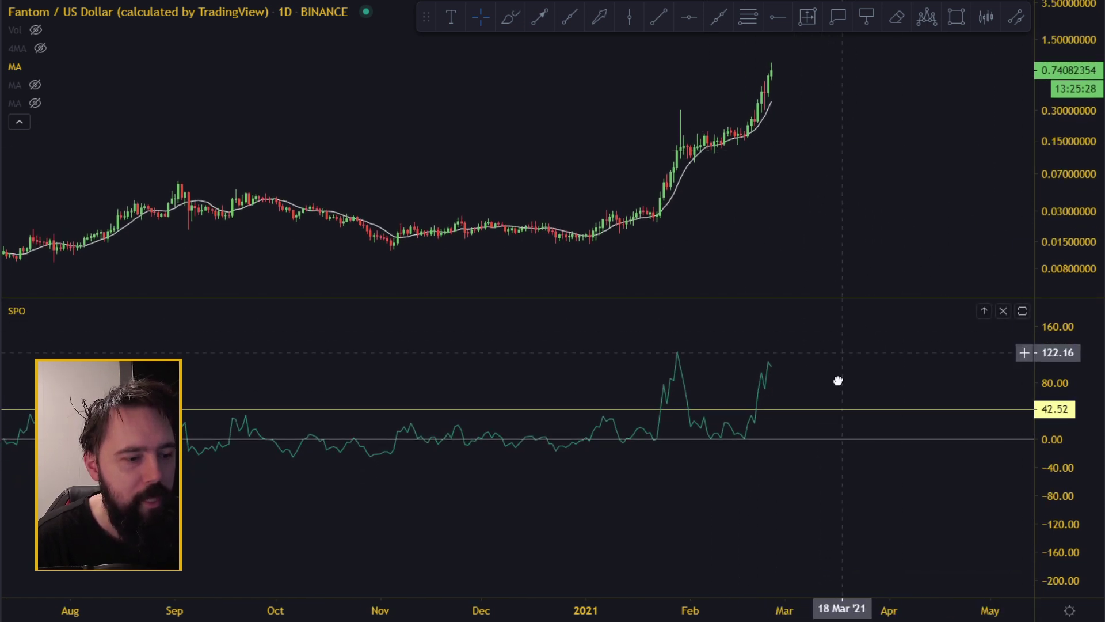
drag(838, 375, 838, 404)
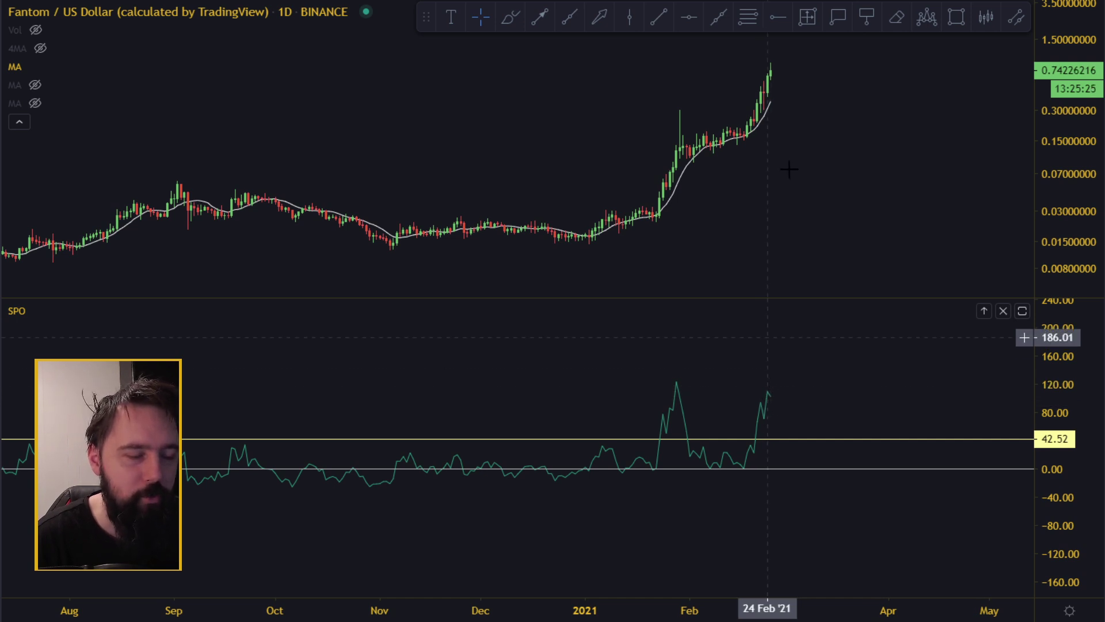
drag(1036, 187, 1024, 209)
drag(919, 133, 965, 167)
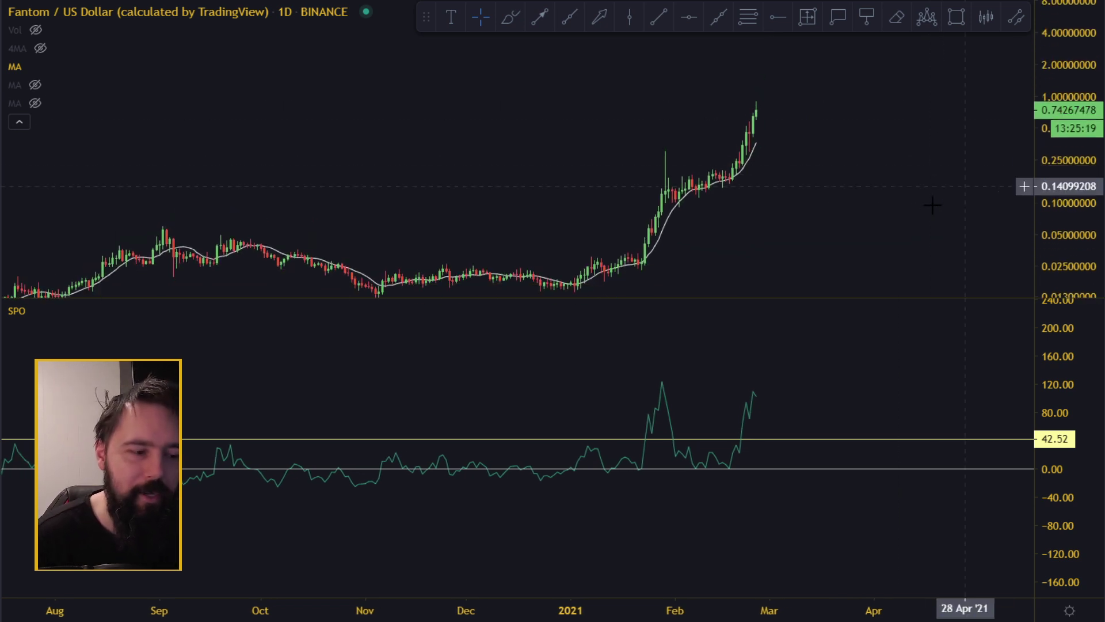
Step: Compare the latest rally's distance from the moving average and its SPO peaks with the earlier price history
scroll(899, 357, down, 5)
scroll(939, 389, up, 2)
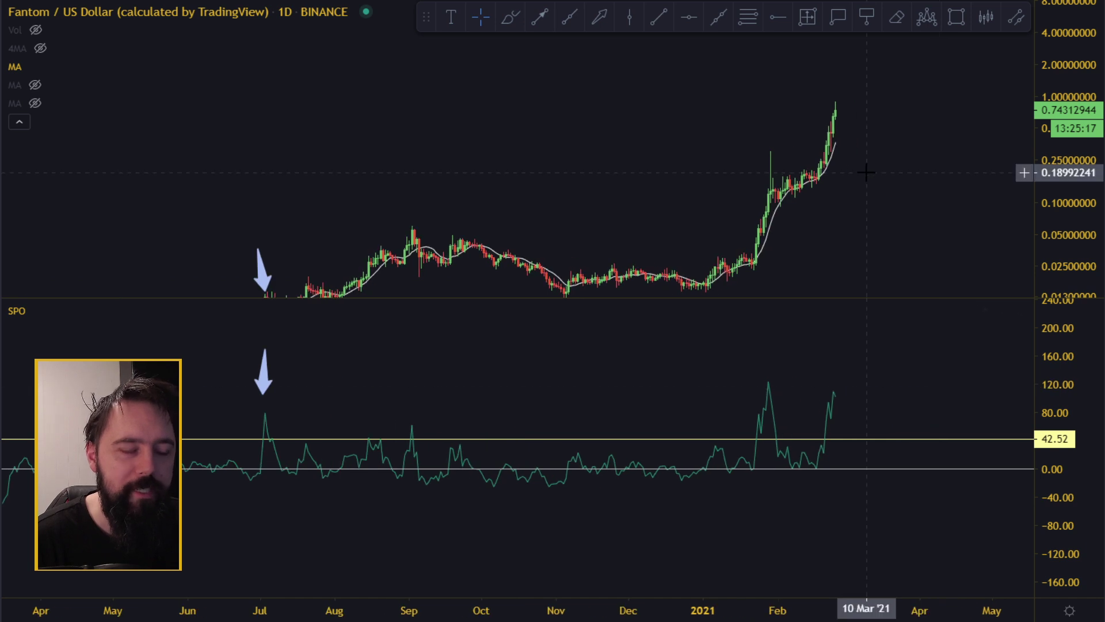
scroll(798, 143, up, 2)
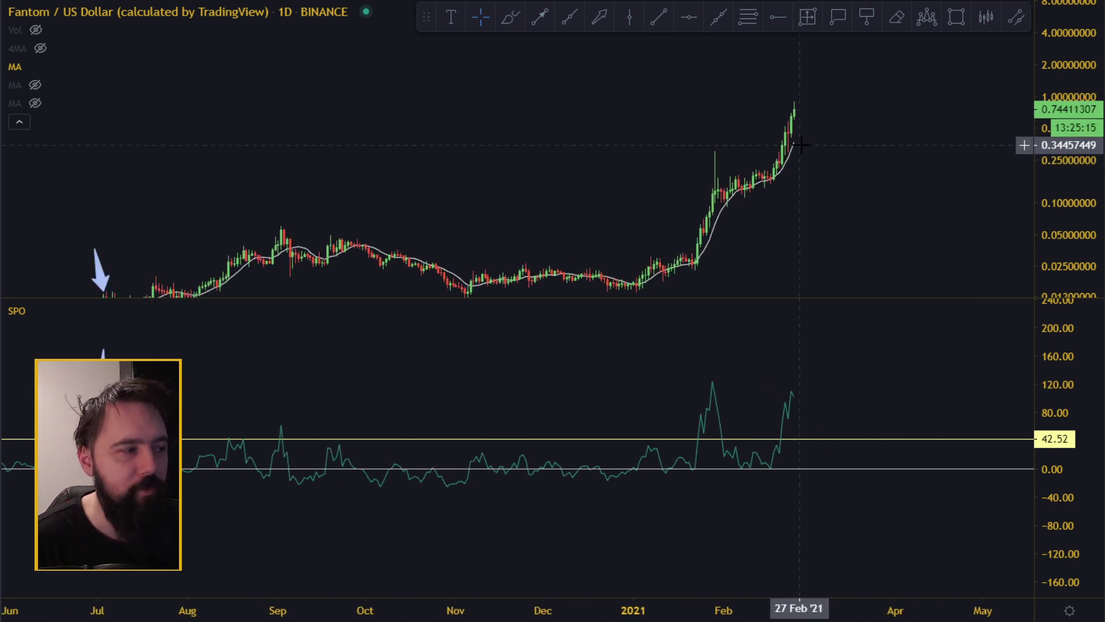
scroll(612, 471, down, 3)
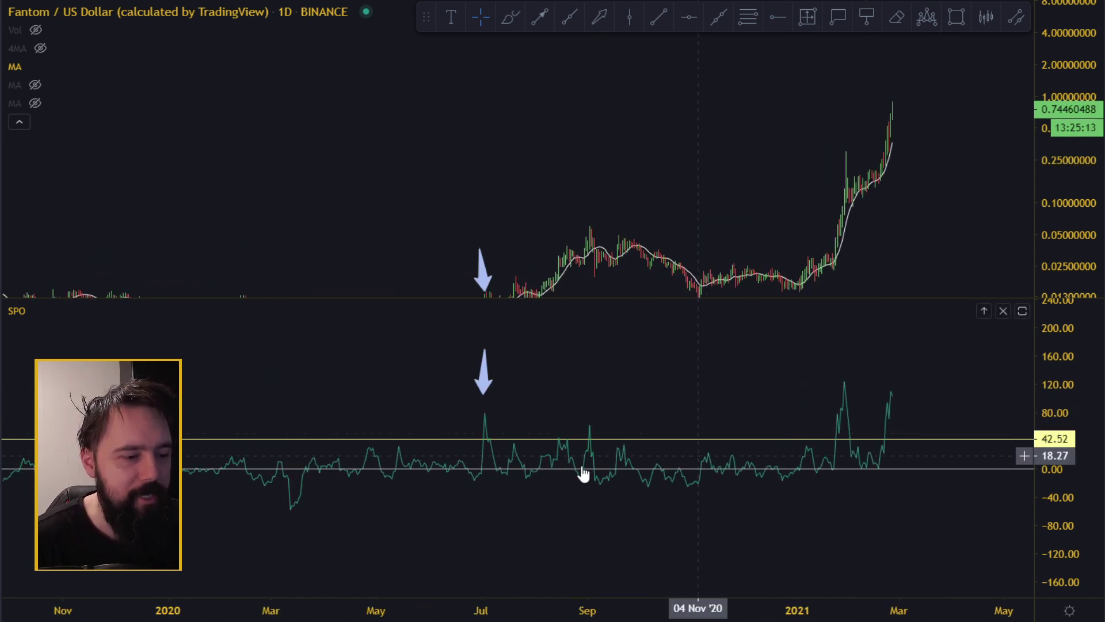
scroll(864, 403, down, 5)
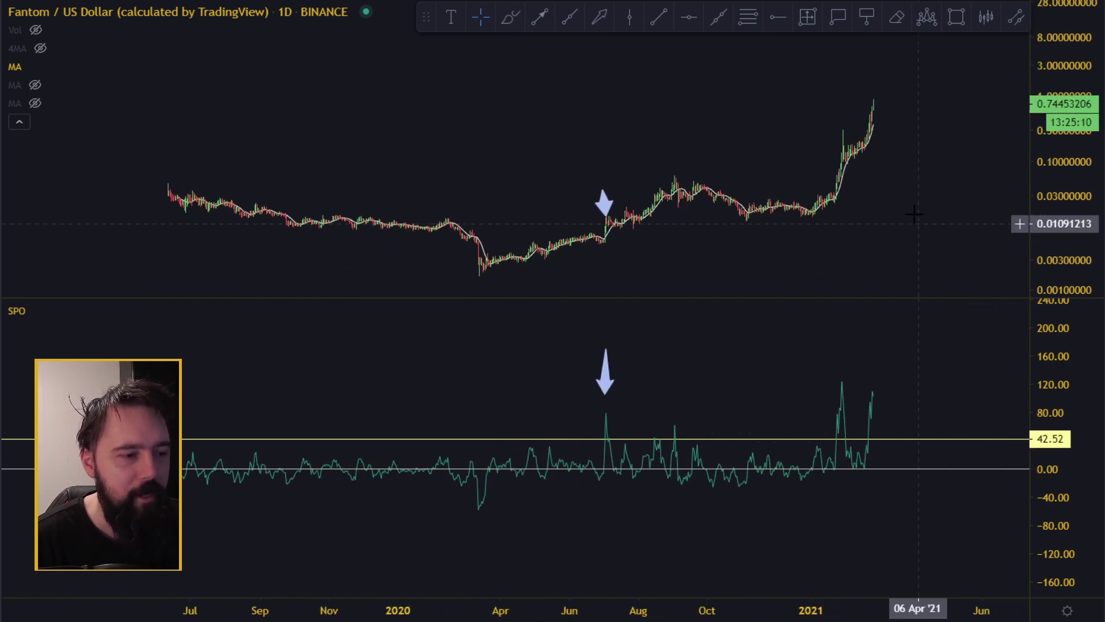
scroll(898, 426, up, 4)
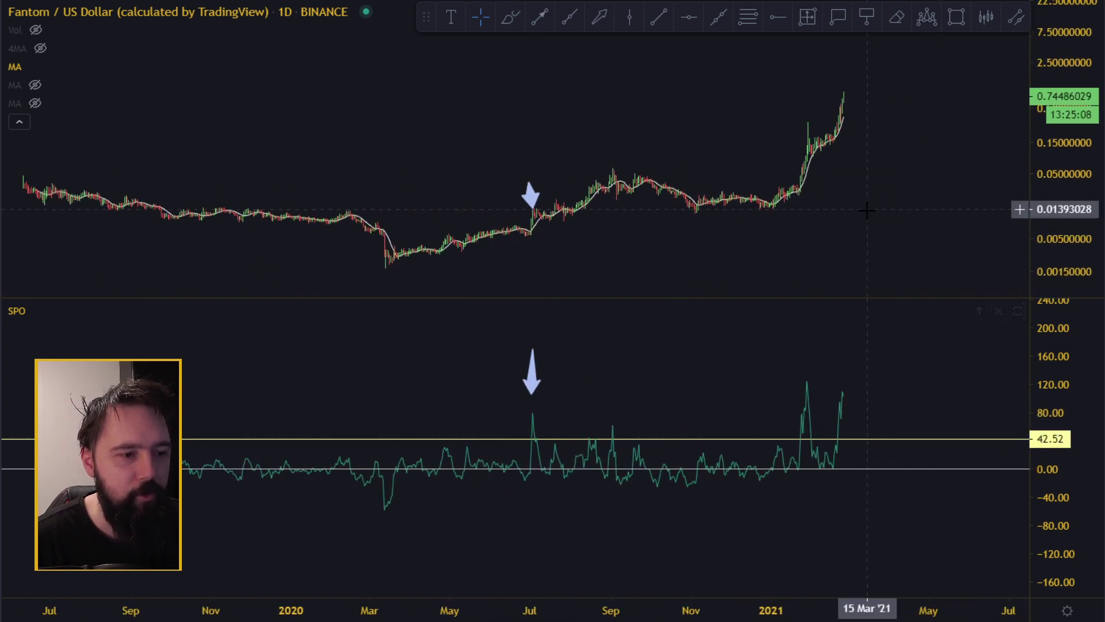
Step: Measure the price and date range from 28 Sep '20 to about mid-April '21, and examine the February 2021 pullback toward the MA
scroll(547, 254, down, 3)
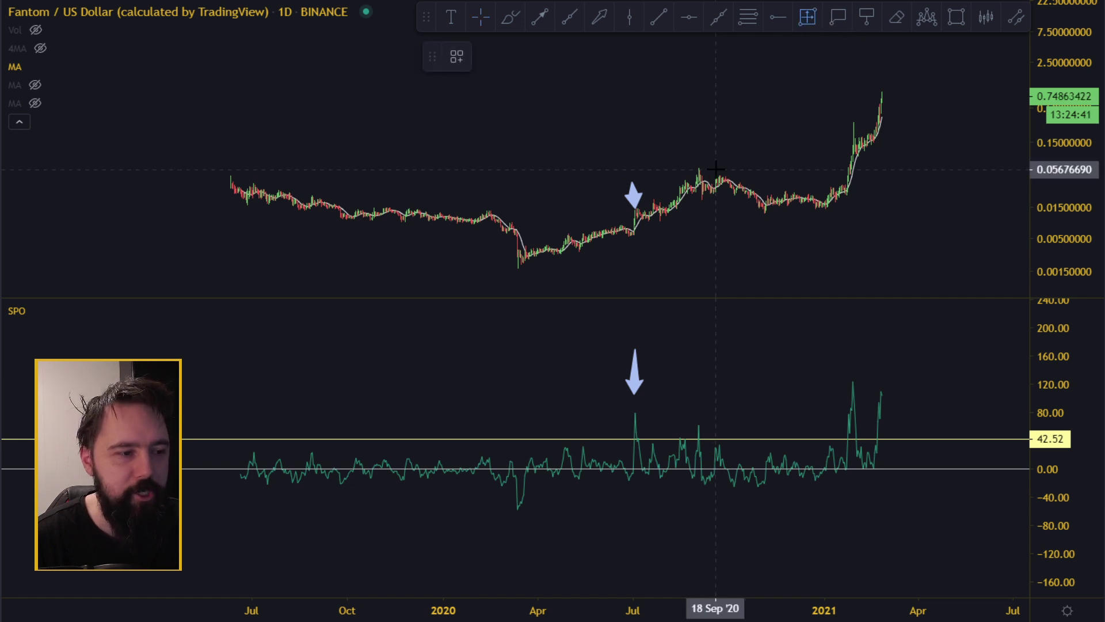
click(725, 167)
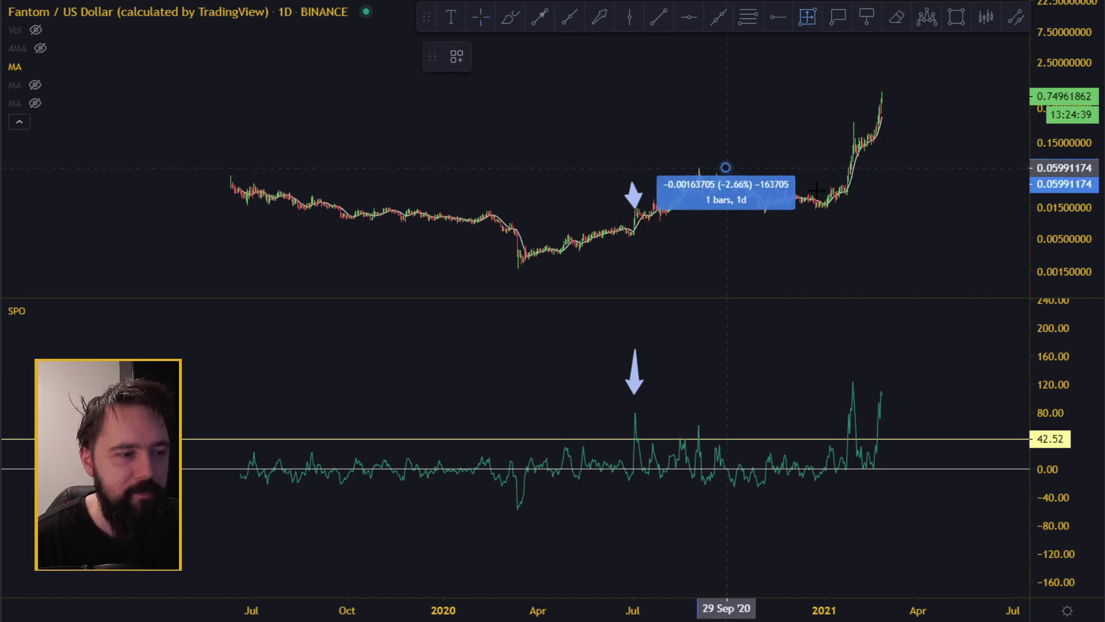
click(935, 217)
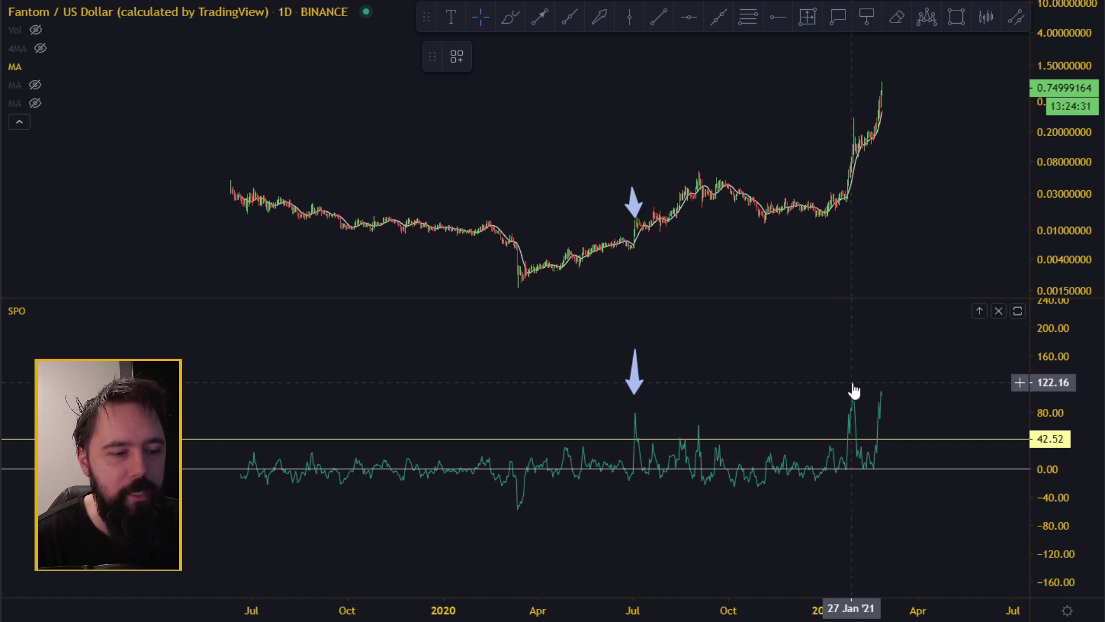
scroll(776, 479, up, 2)
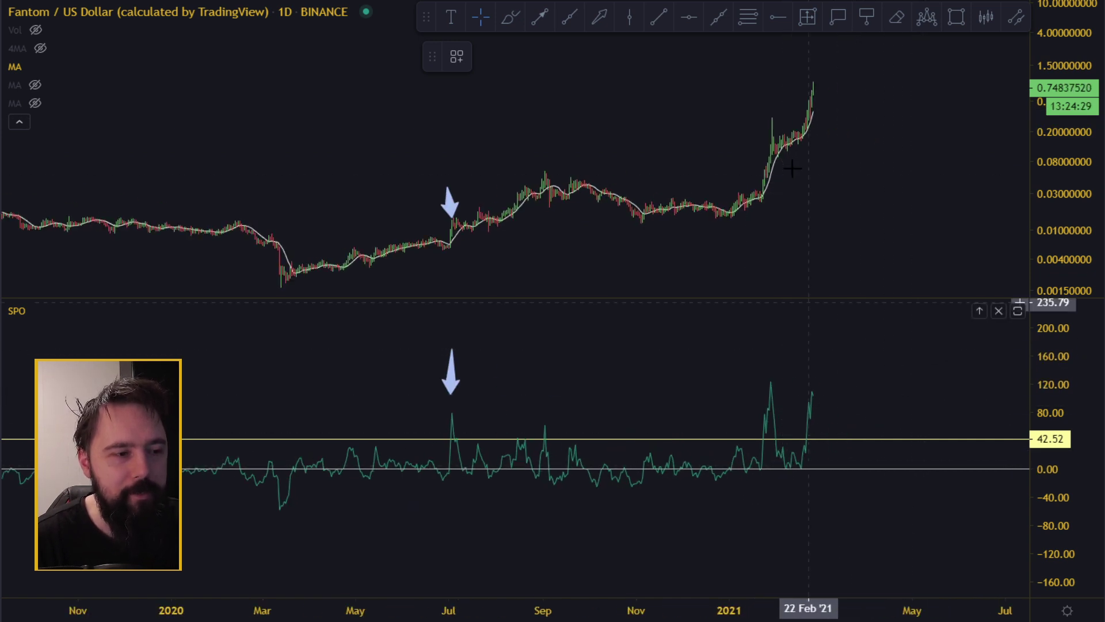
scroll(812, 153, up, 2)
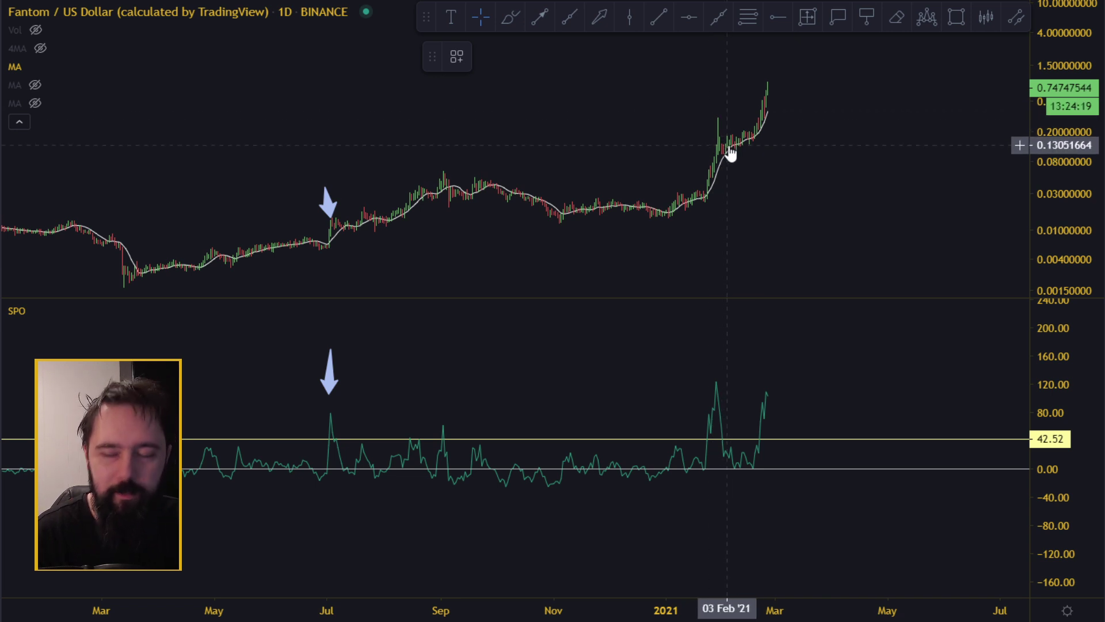
Step: Examine the January–February 2021 rally up close against the moving average and the SPO peaks, with the price scale stretched
scroll(730, 153, up, 2)
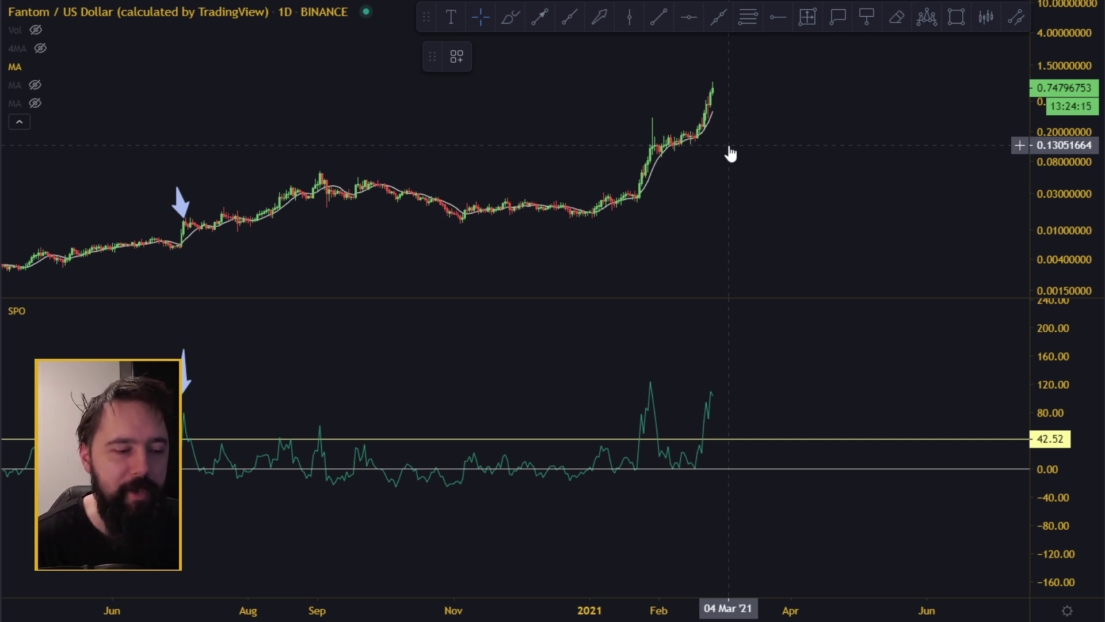
drag(1069, 153, 1067, 99)
drag(925, 167, 916, 240)
drag(1027, 204, 1024, 200)
scroll(668, 213, up, 2)
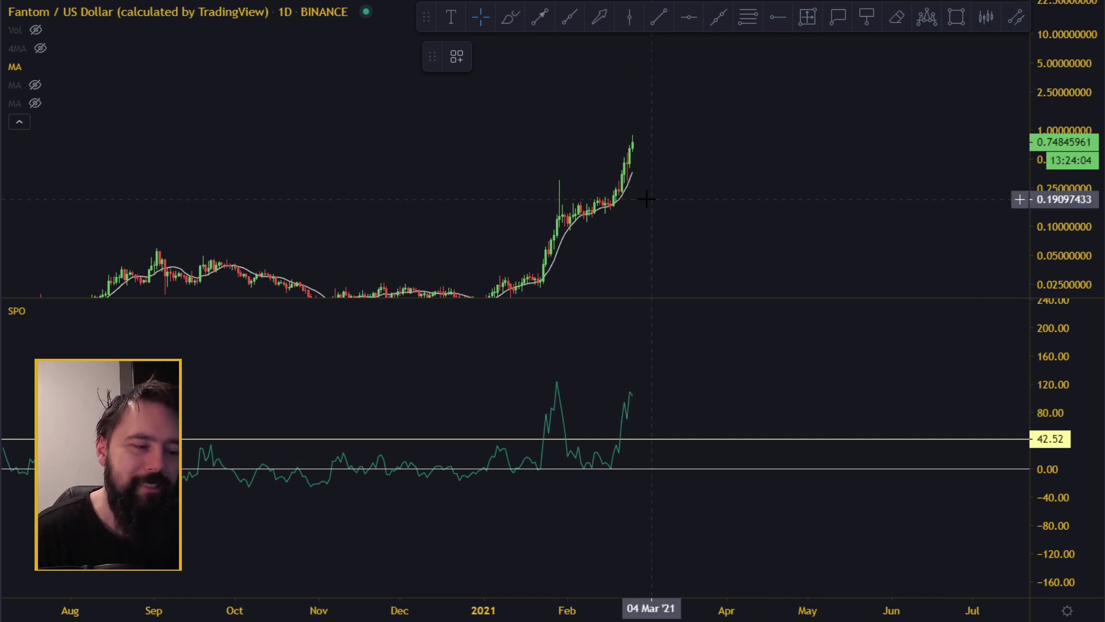
drag(678, 143, 701, 140)
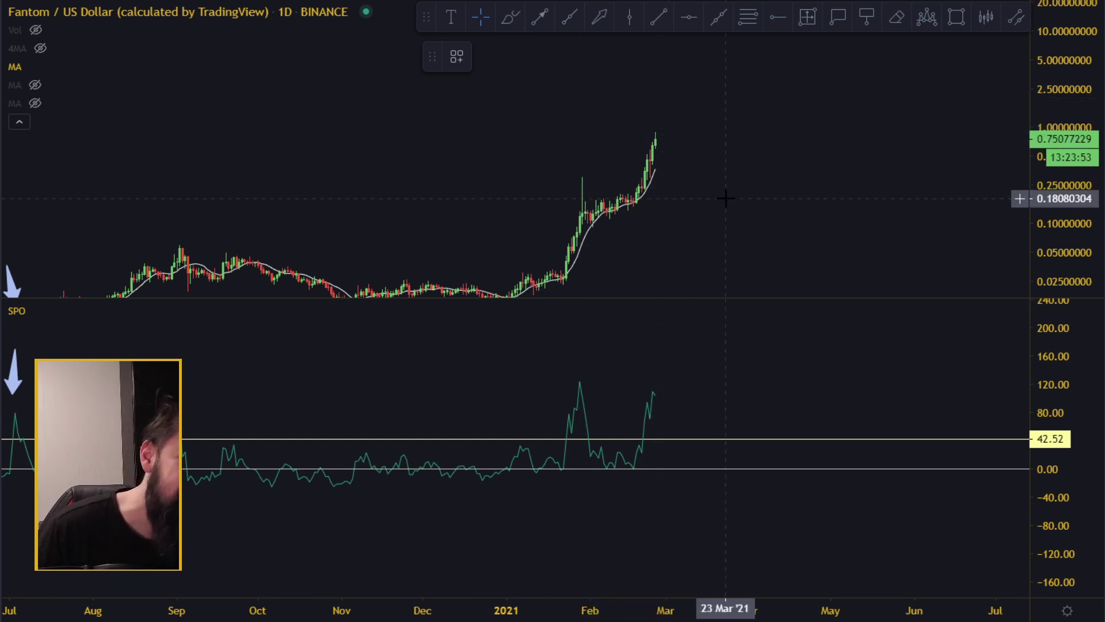
Step: Compare the early 2021 rally and its SPO peaks with the full price history since mid-2019, including the arrow-marked July 2020 spike
scroll(736, 178, down, 2)
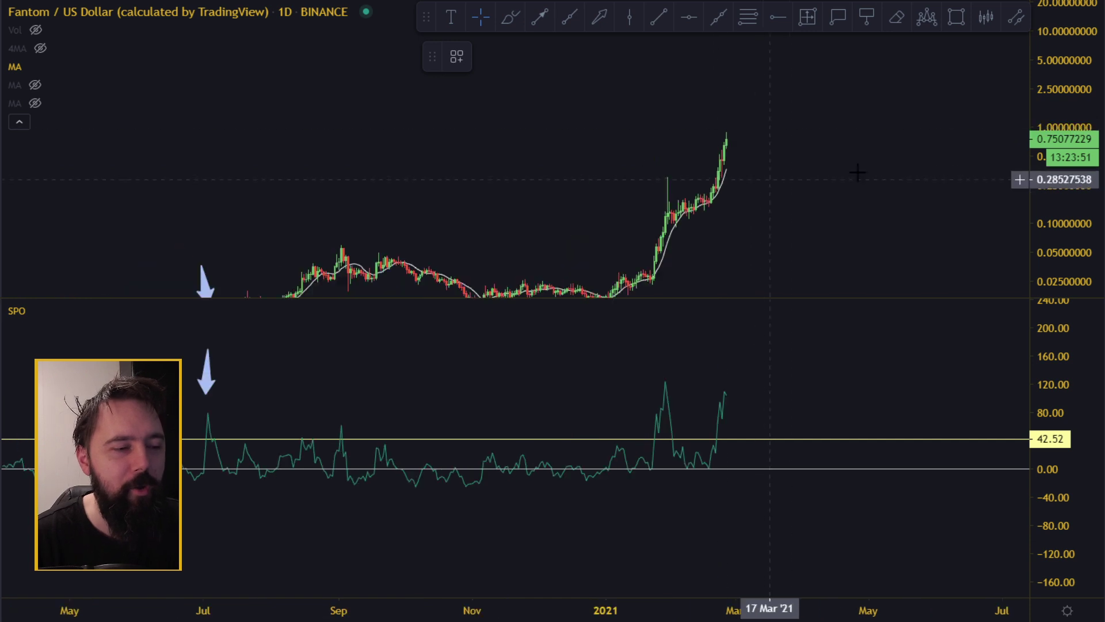
drag(1069, 196, 1063, 245)
drag(908, 196, 922, 170)
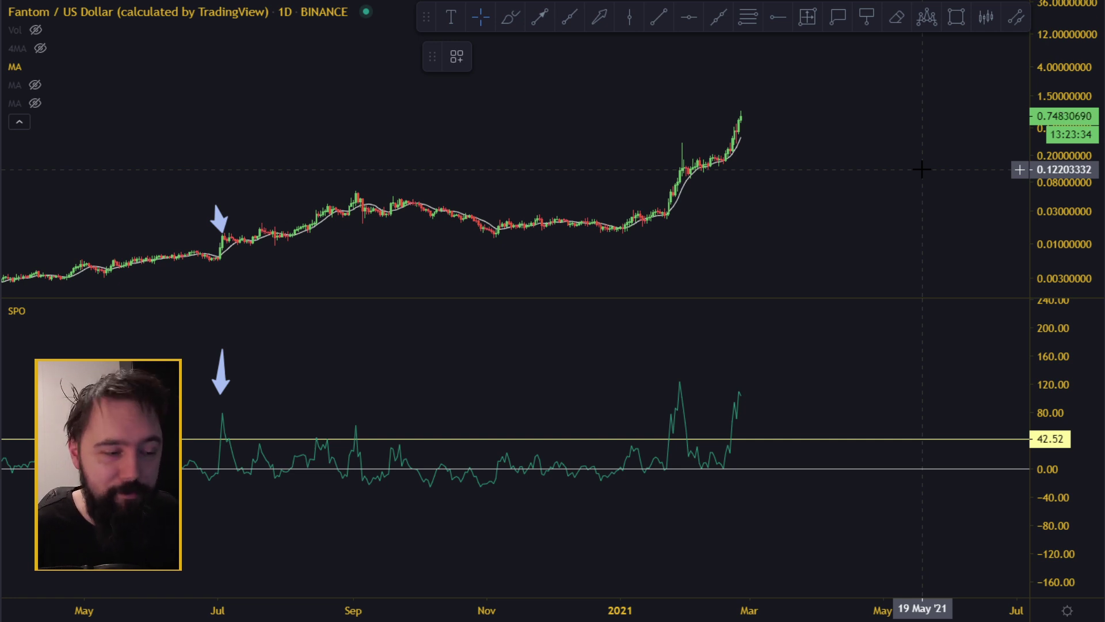
scroll(741, 166, down, 5)
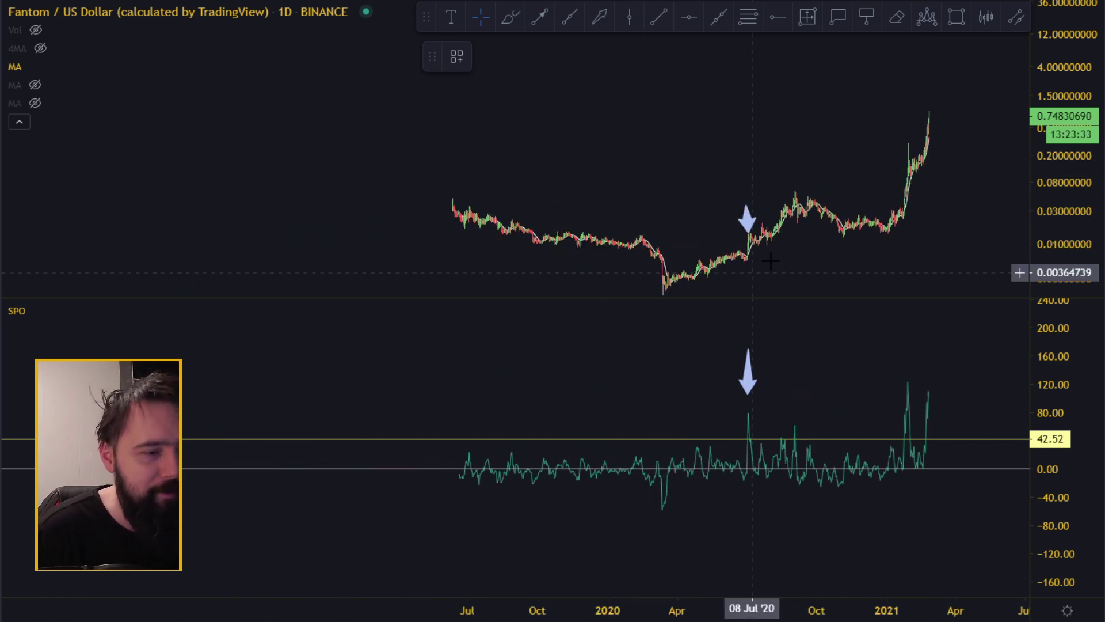
scroll(851, 239, up, 3)
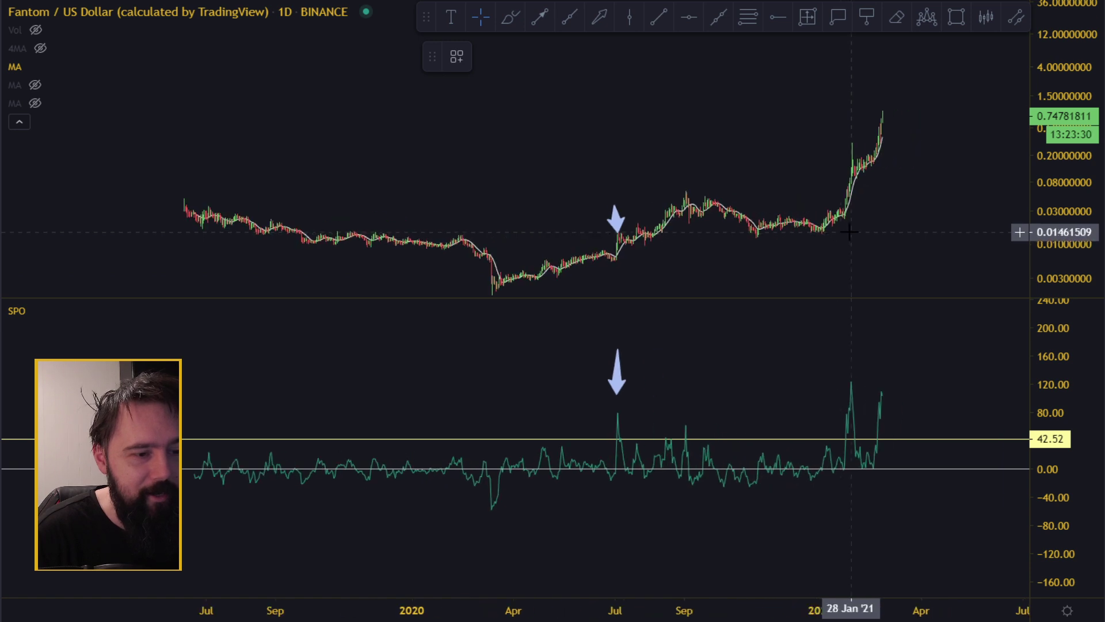
drag(1055, 271, 1050, 224)
drag(908, 239, 866, 183)
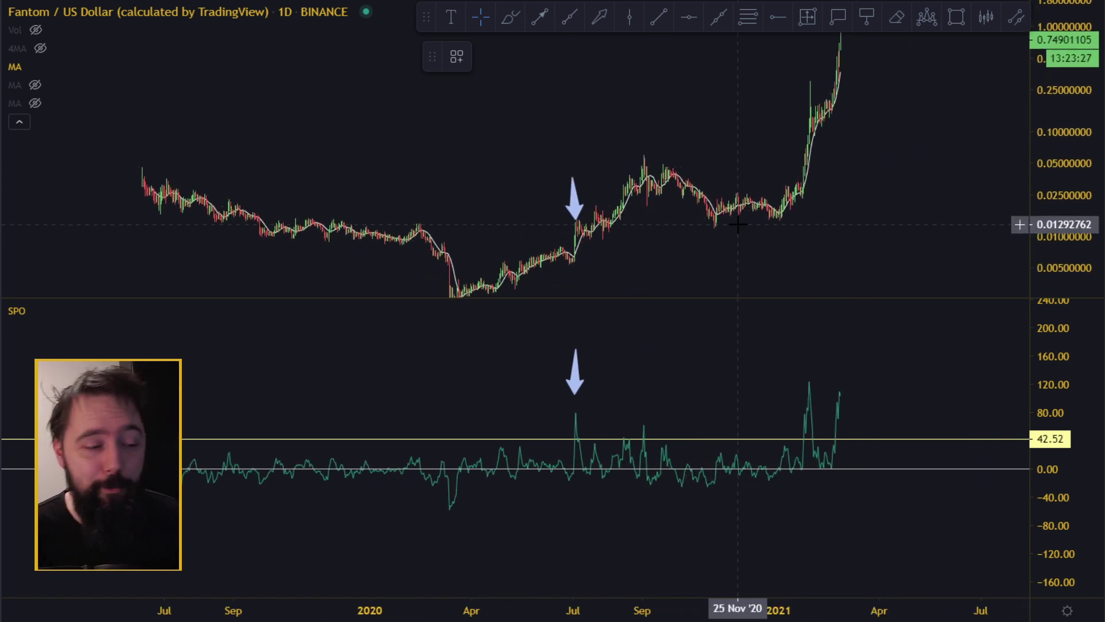
drag(910, 145, 861, 207)
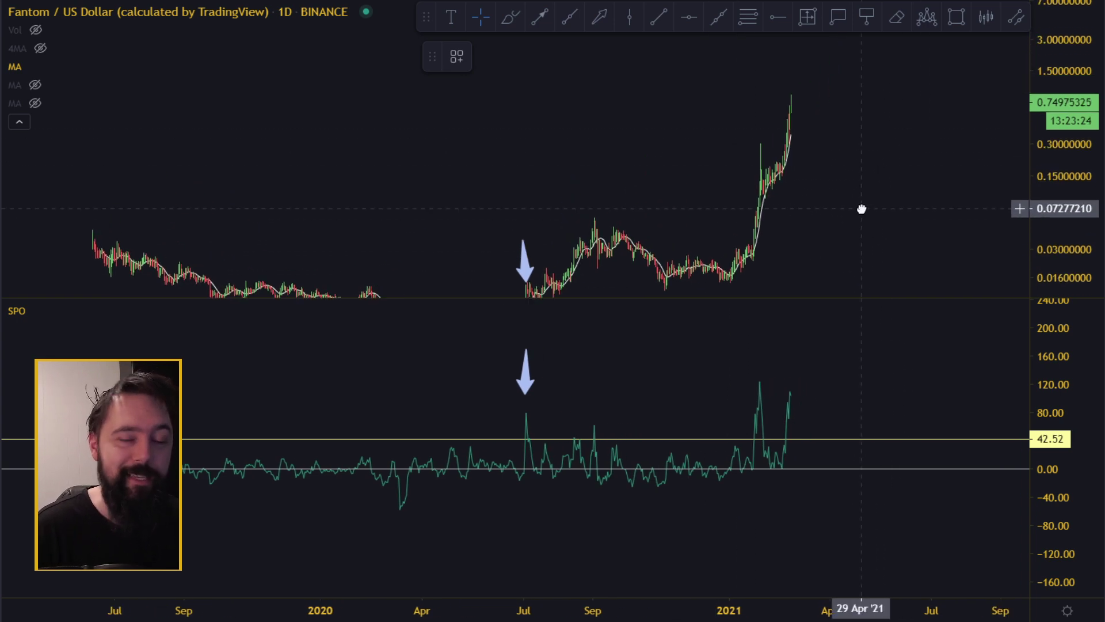